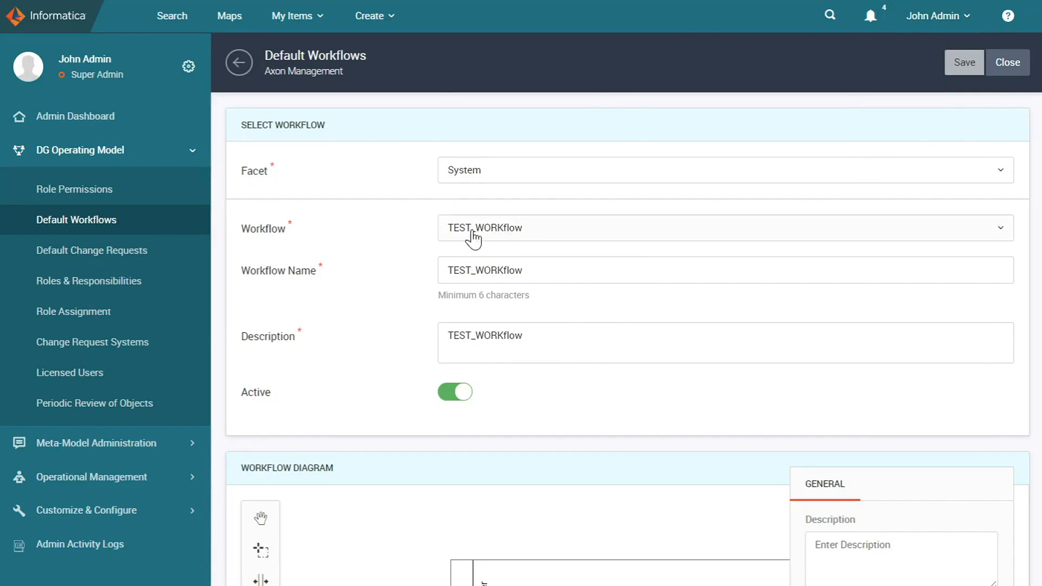
Review the diagram of the TEST_WORKflow default workflow for the System facet
scroll(362, 291, down, 1)
scroll(363, 305, down, 8)
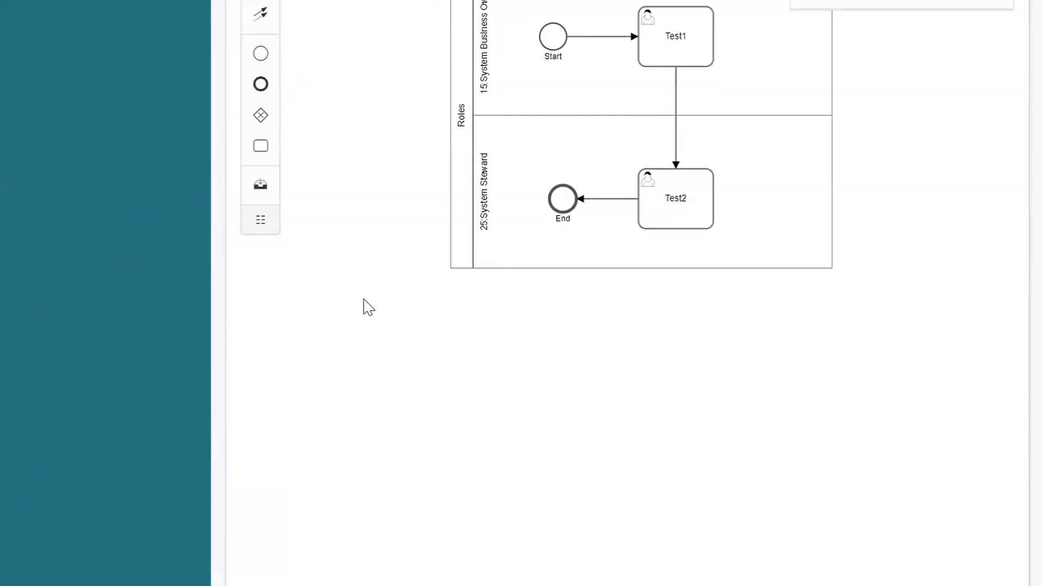
scroll(363, 304, up, 10)
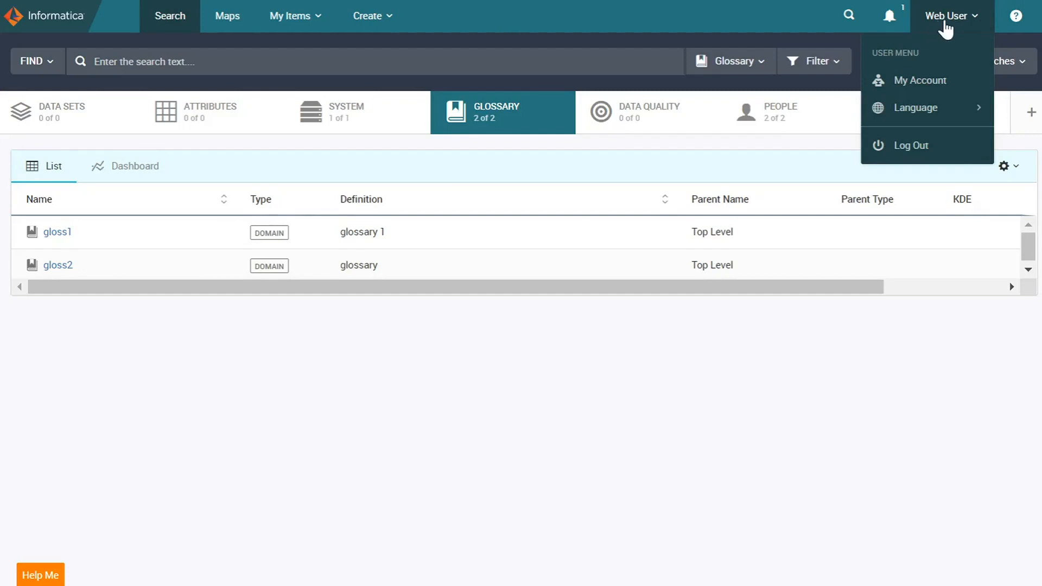
Open the catalog links management page and look through the list of Enterprise Data Catalog resources
click(946, 25)
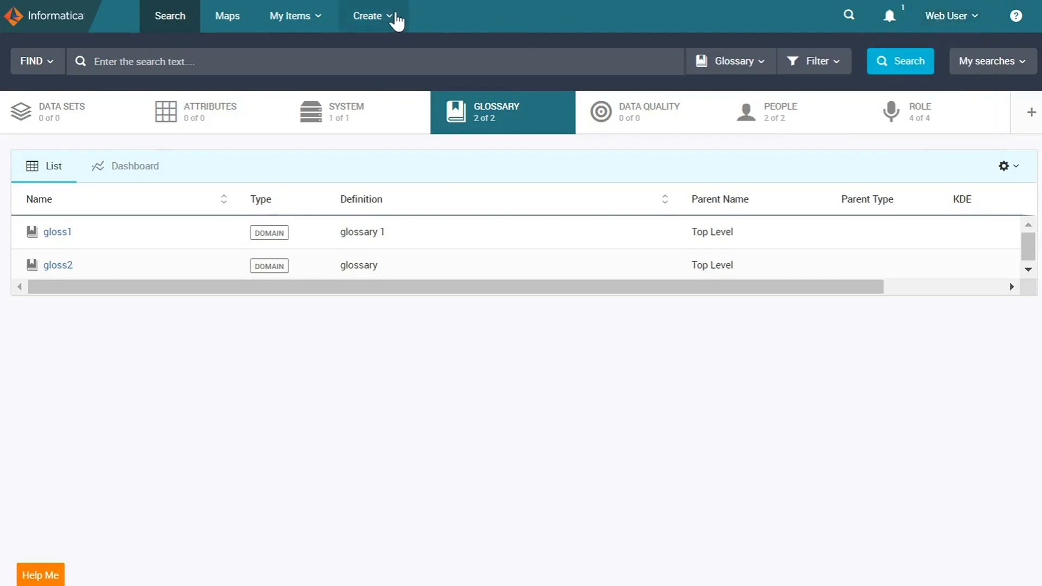
click(390, 23)
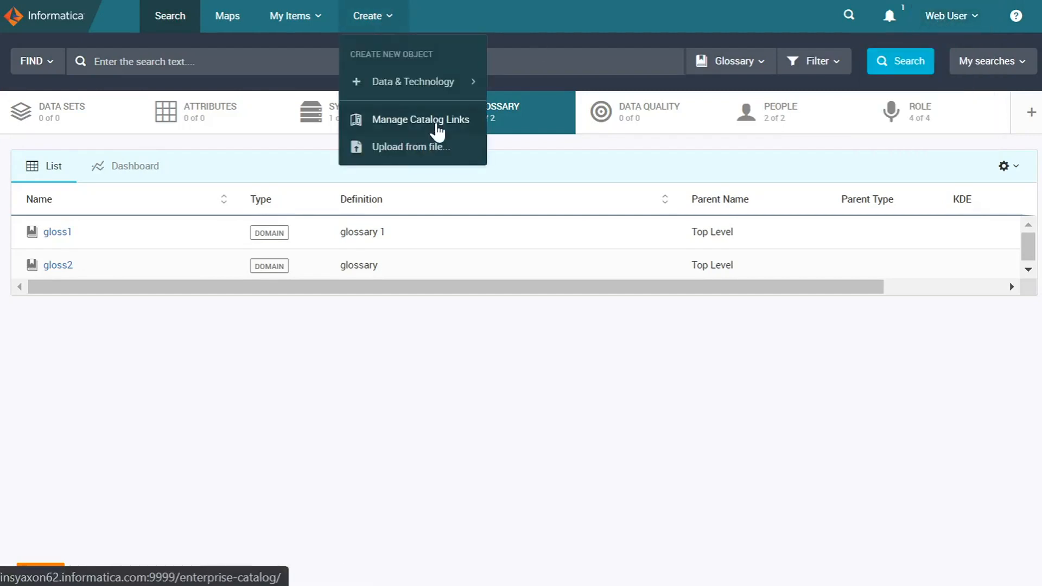
click(447, 122)
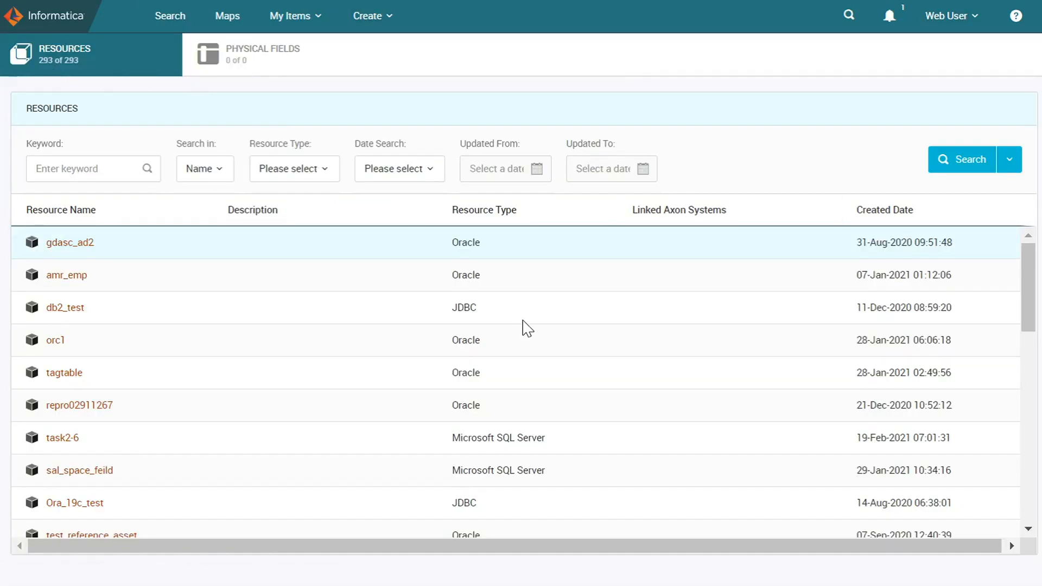
scroll(524, 328, down, 10)
scroll(524, 328, up, 10)
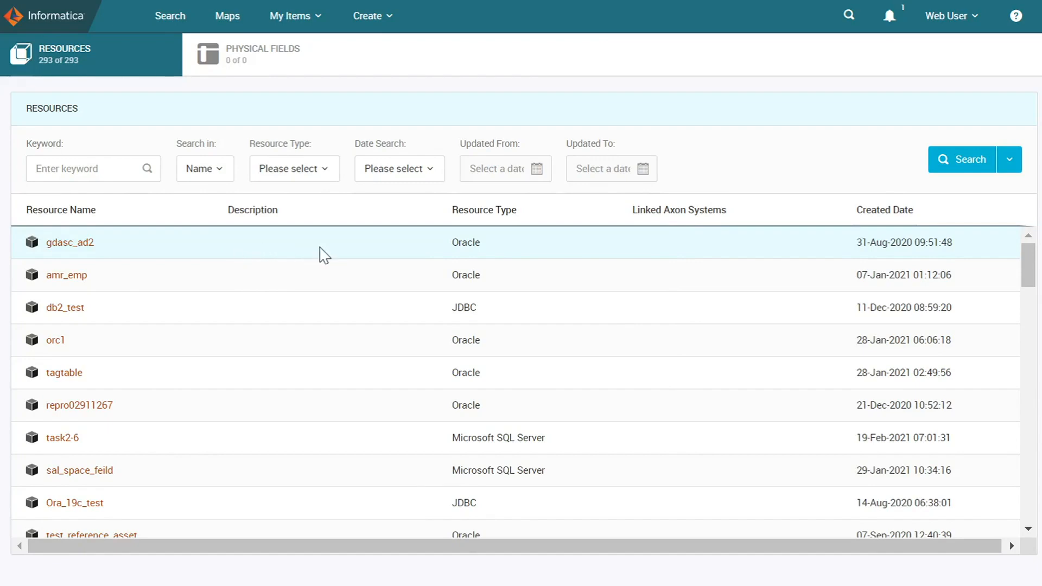
Open the Axon system linking dialog for the gdasc_ad2 Oracle resource
right_click(244, 250)
click(142, 257)
right_click(249, 247)
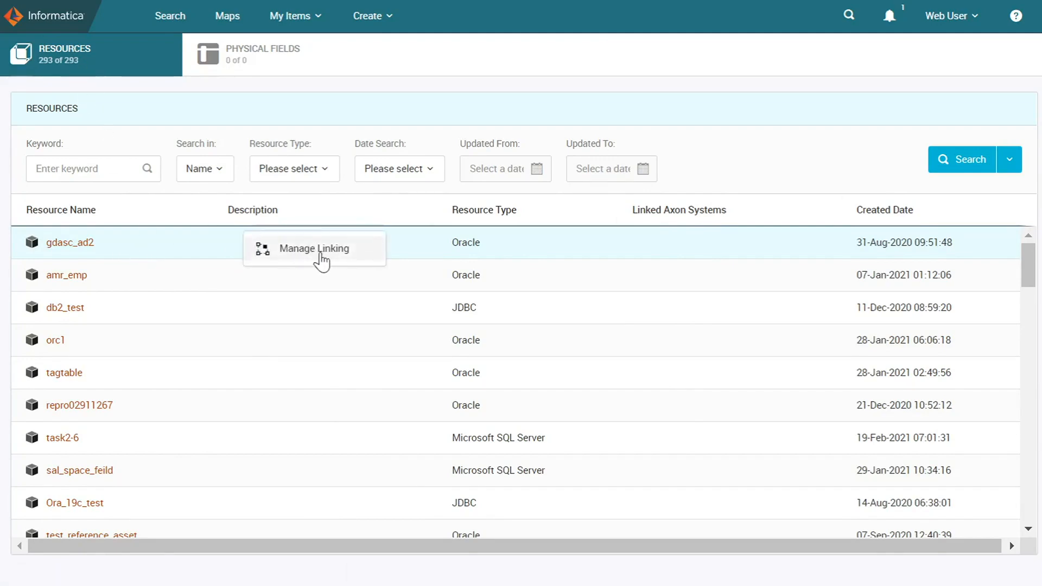
click(320, 250)
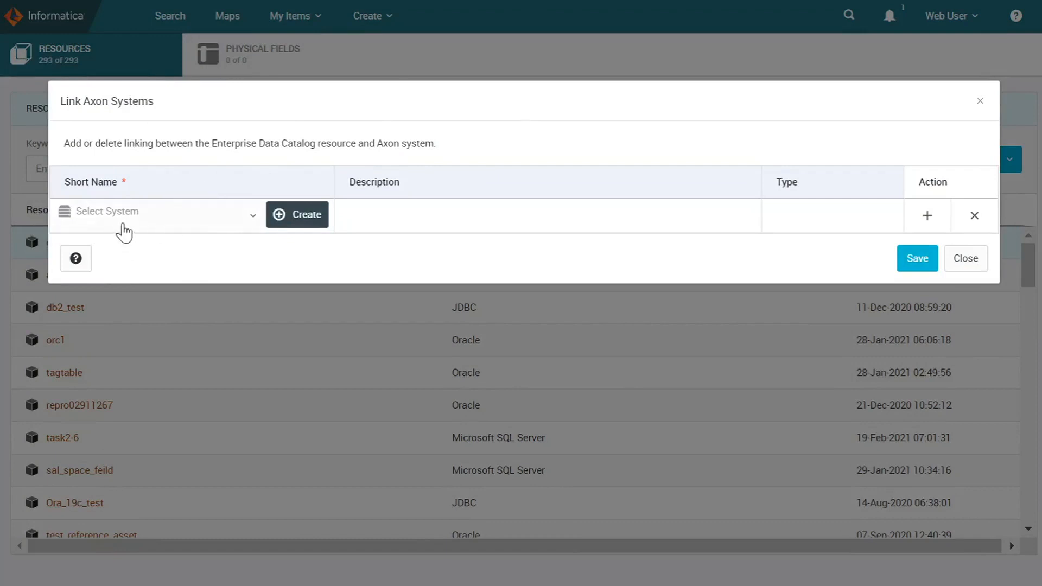
Create and submit system2, described as system2, as an internal Software Application with Pending Review status, Being Decommissioned lifecycle and Public viewing
click(161, 222)
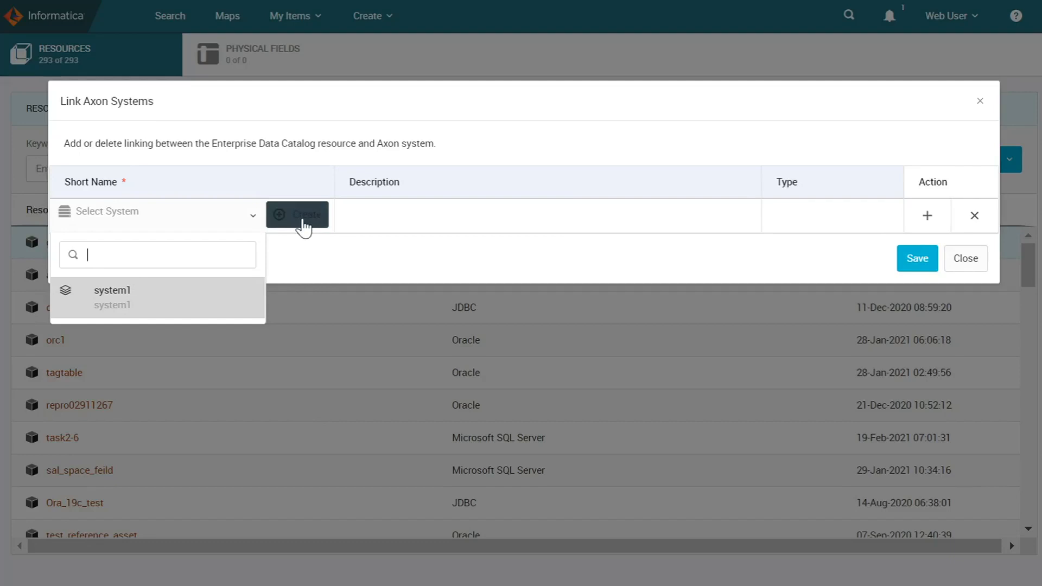
click(304, 227)
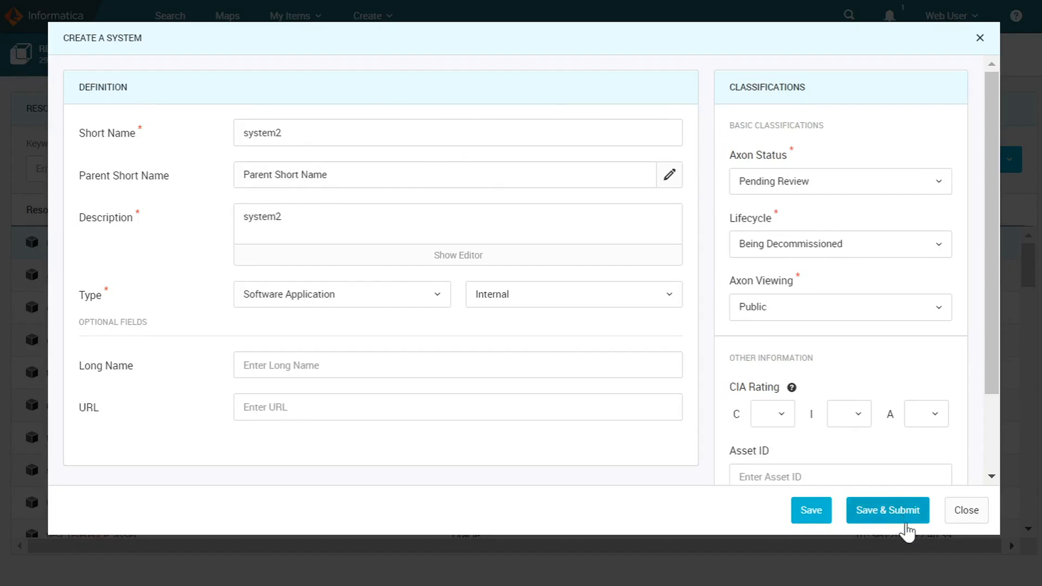
click(906, 526)
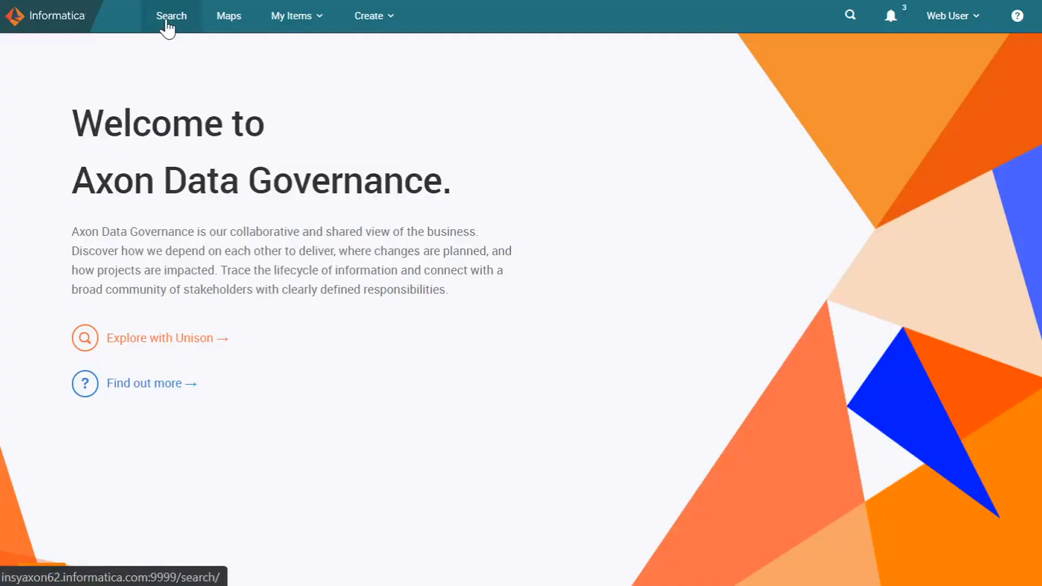
Find system2 among the Axon systems and display its change requests
click(168, 27)
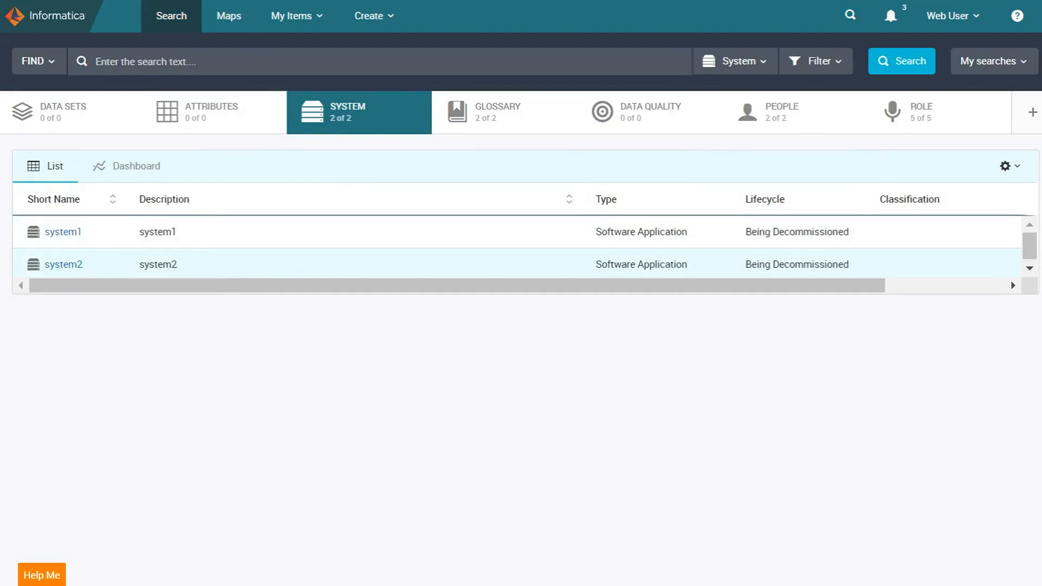
key(ctrl+Tab)
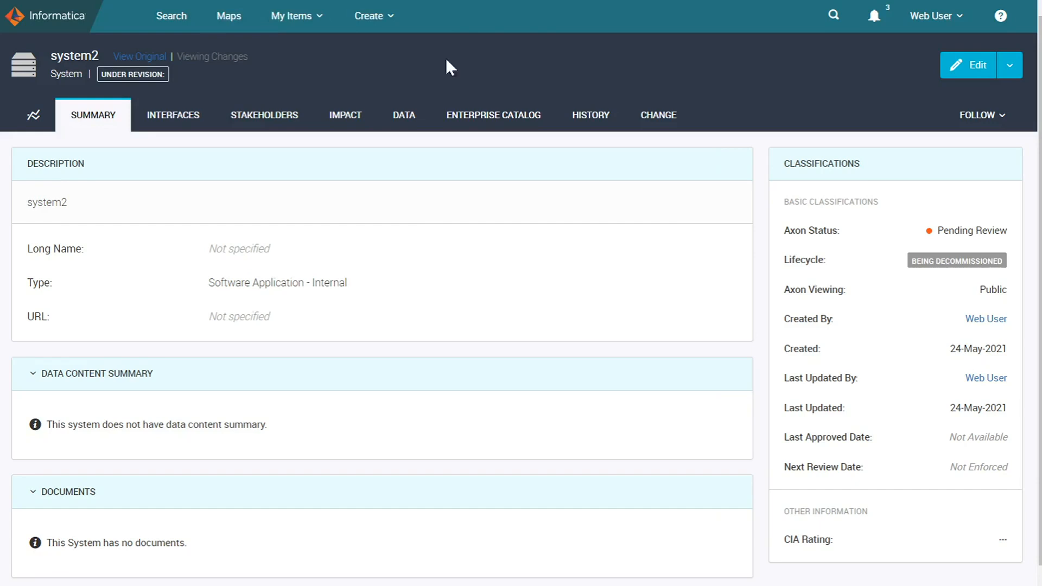
click(660, 116)
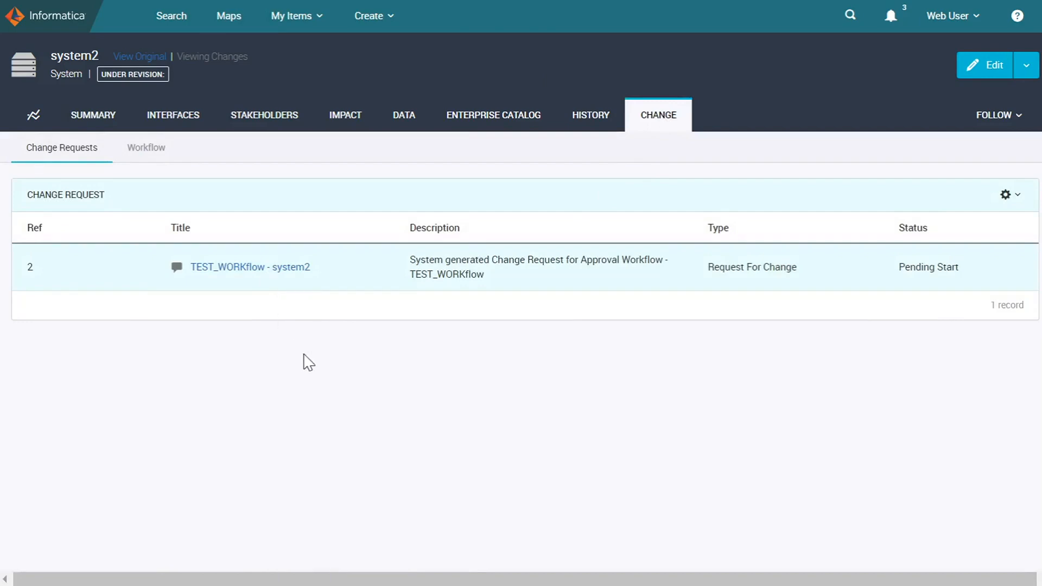
Open the TEST_WORKflow - system2 change request and review its workflow, diagram and changes to review
click(250, 267)
scroll(429, 341, down, 10)
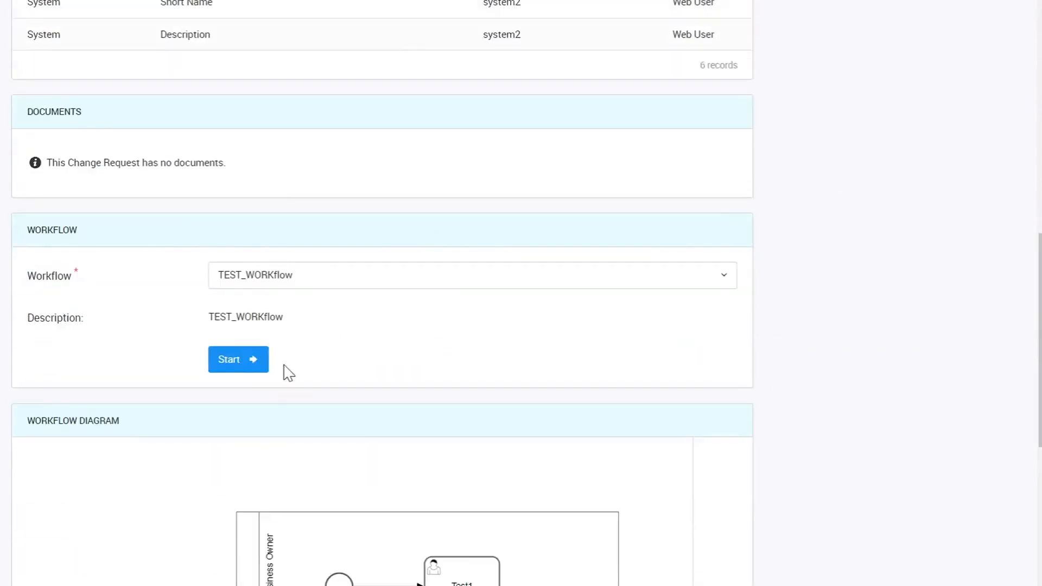
scroll(240, 368, down, 5)
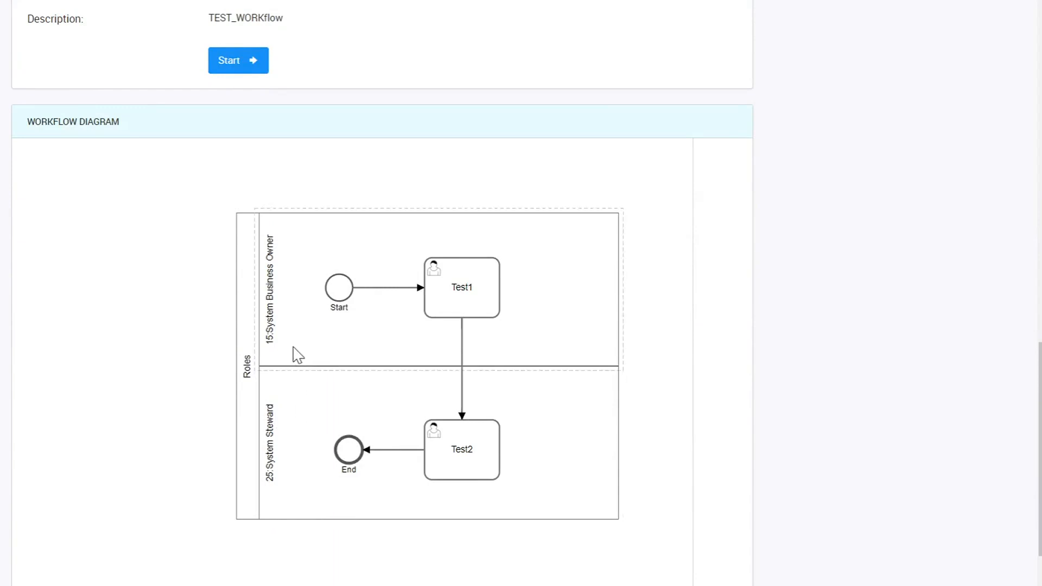
scroll(298, 355, up, 13)
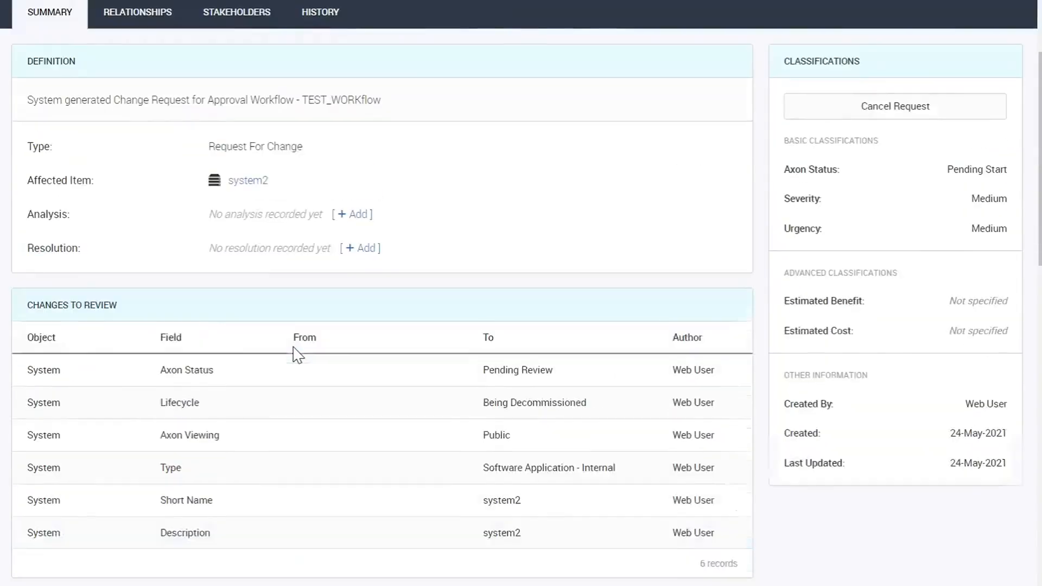
Check the change request's stakeholders and examine the current task in its workflow diagram
click(248, 22)
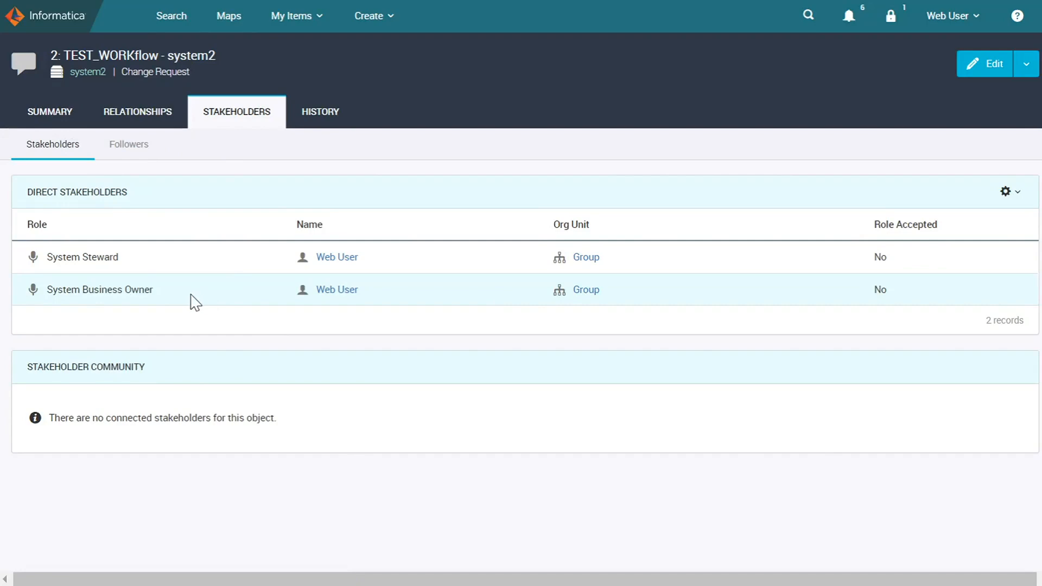
click(50, 112)
scroll(277, 289, down, 15)
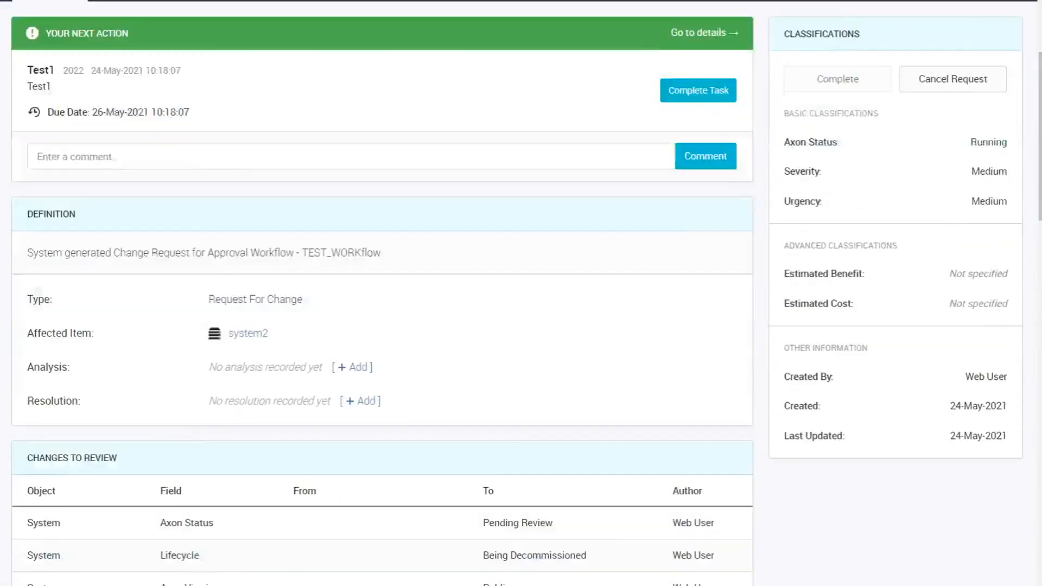
scroll(277, 289, down, 5)
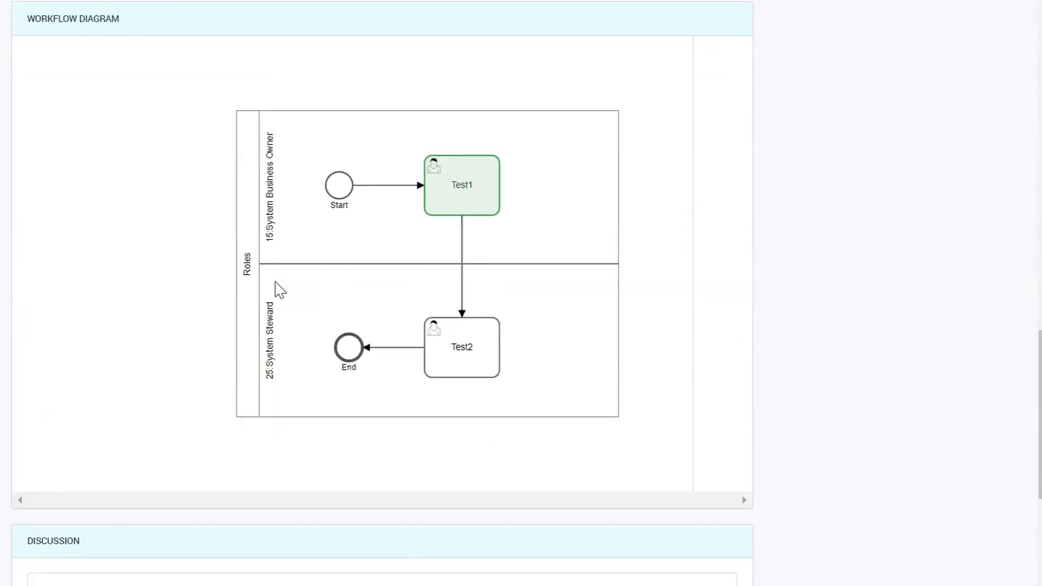
scroll(279, 289, up, 20)
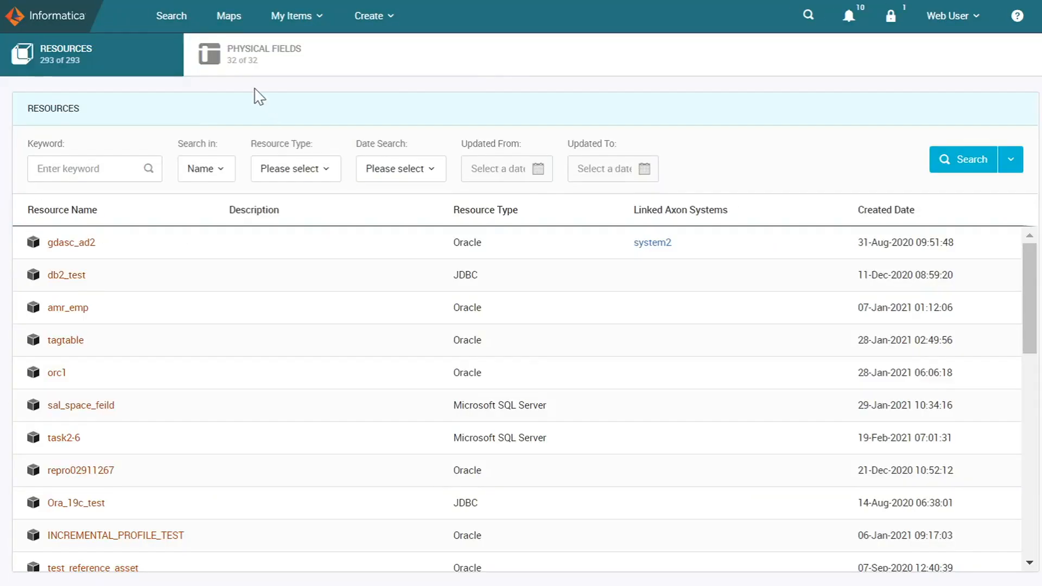
Open the Axon attribute linking dialog for the CUST_CITY physical field of SAMPLE_CUSTOMER
click(238, 60)
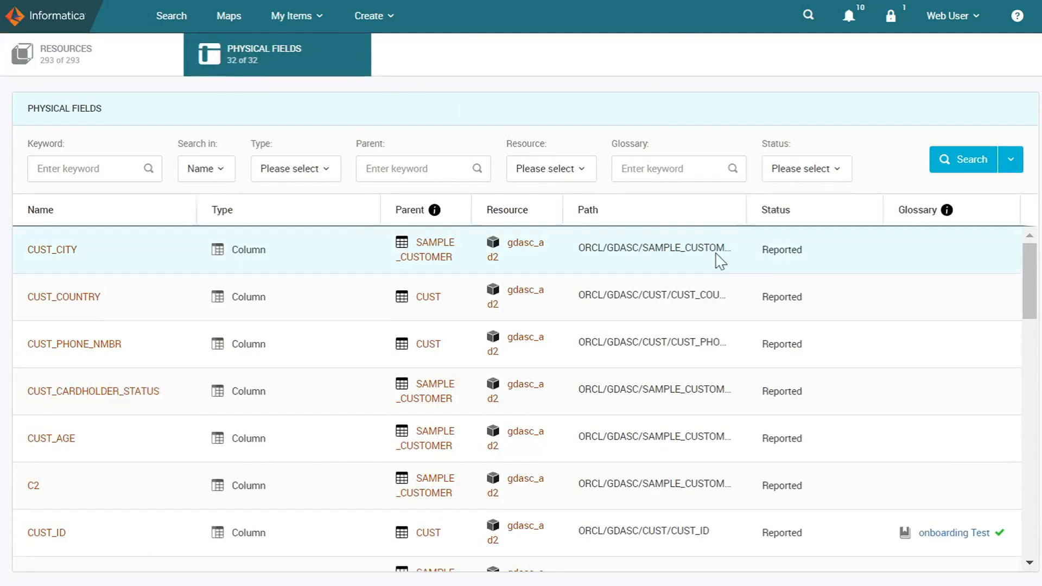
click(765, 250)
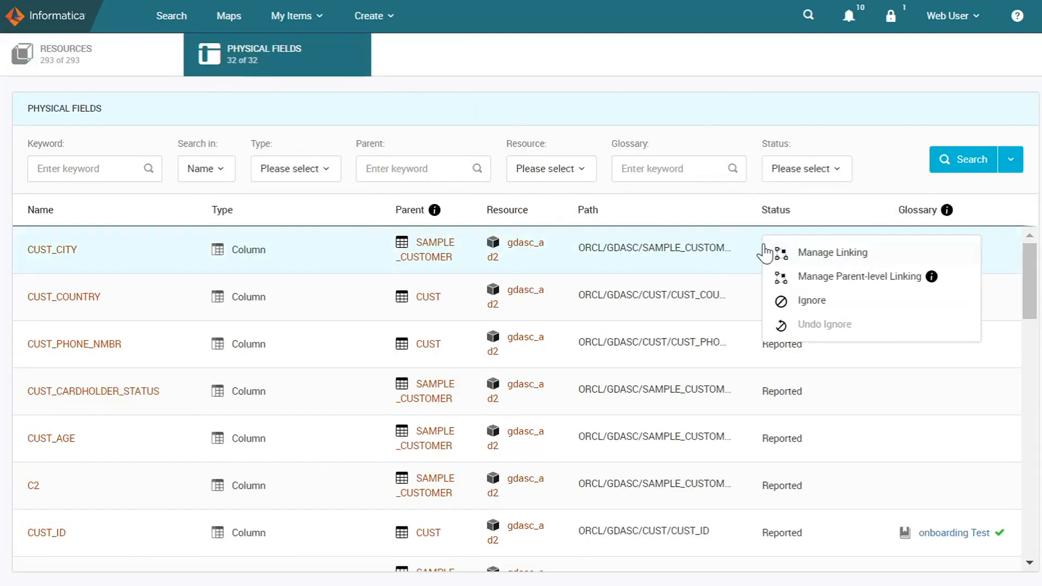
click(841, 260)
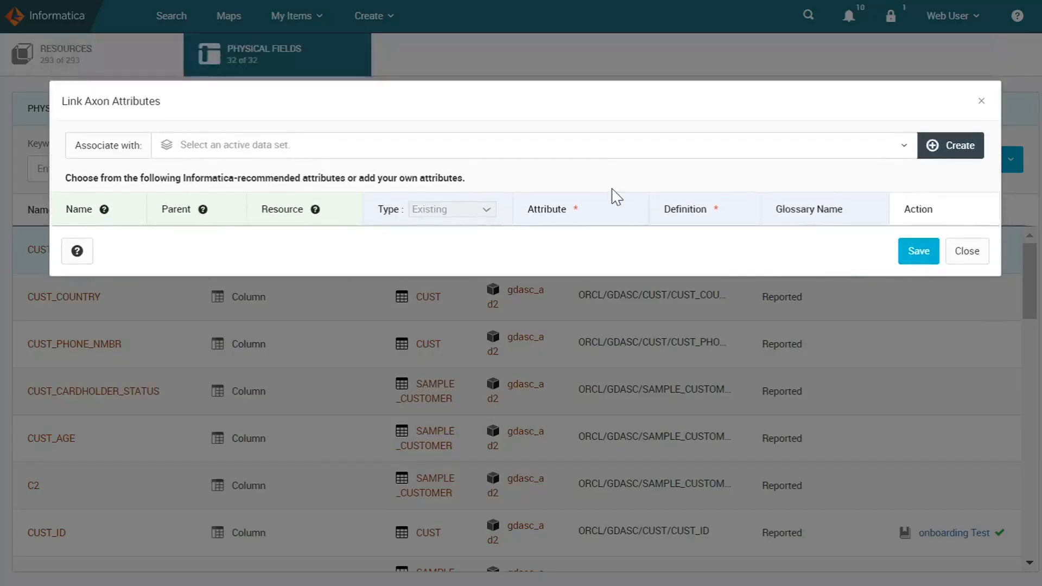
click(612, 145)
click(614, 154)
click(964, 147)
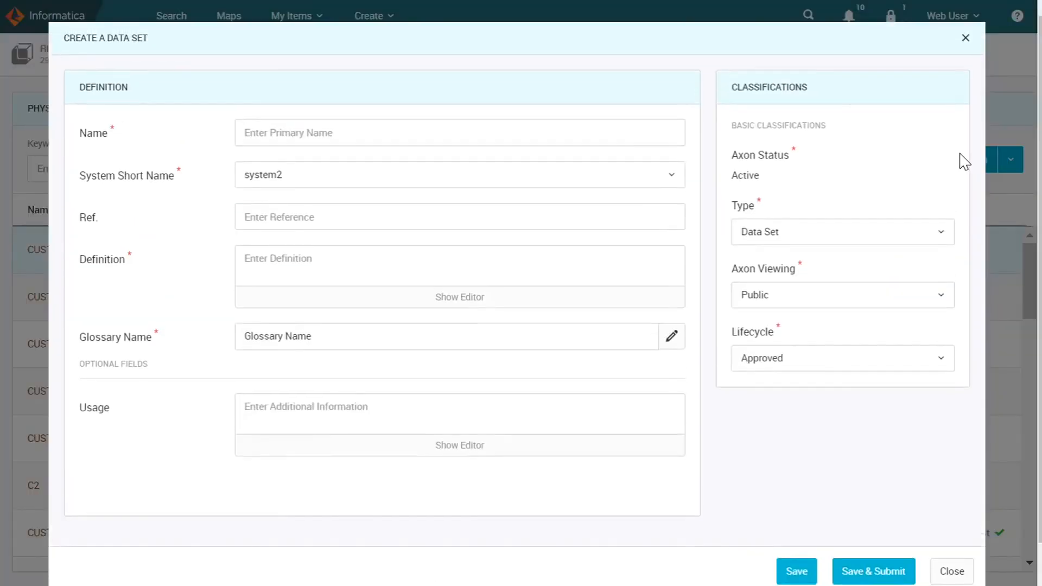
scroll(961, 155, down, 1)
click(952, 571)
Associate the CUST_CITY field with the ds1 data set of system1
click(549, 148)
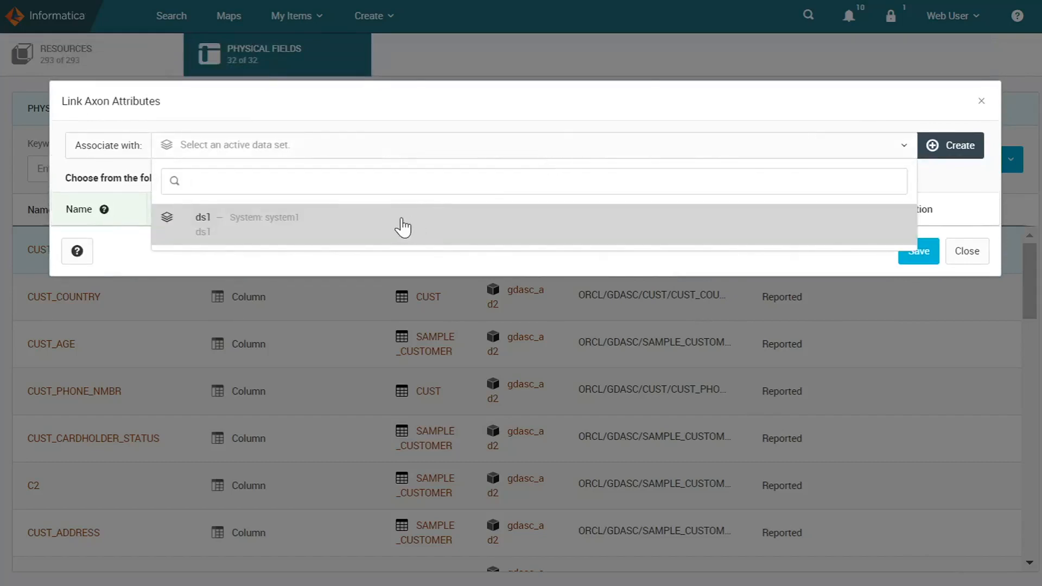
click(349, 230)
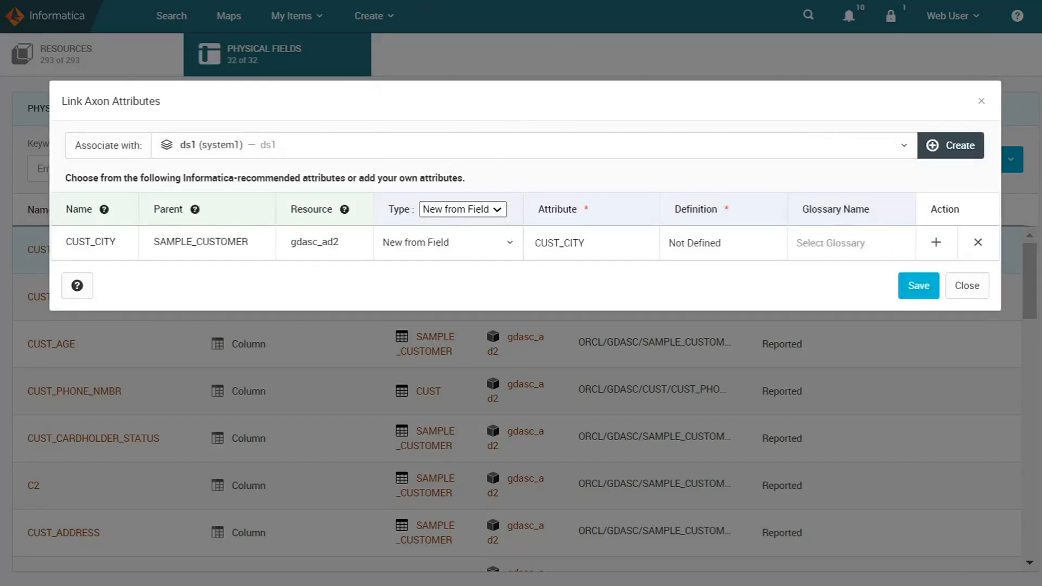
Switch the attribute type to Existing and back to New from Field, and save the CUST_CITY attribute link
click(463, 213)
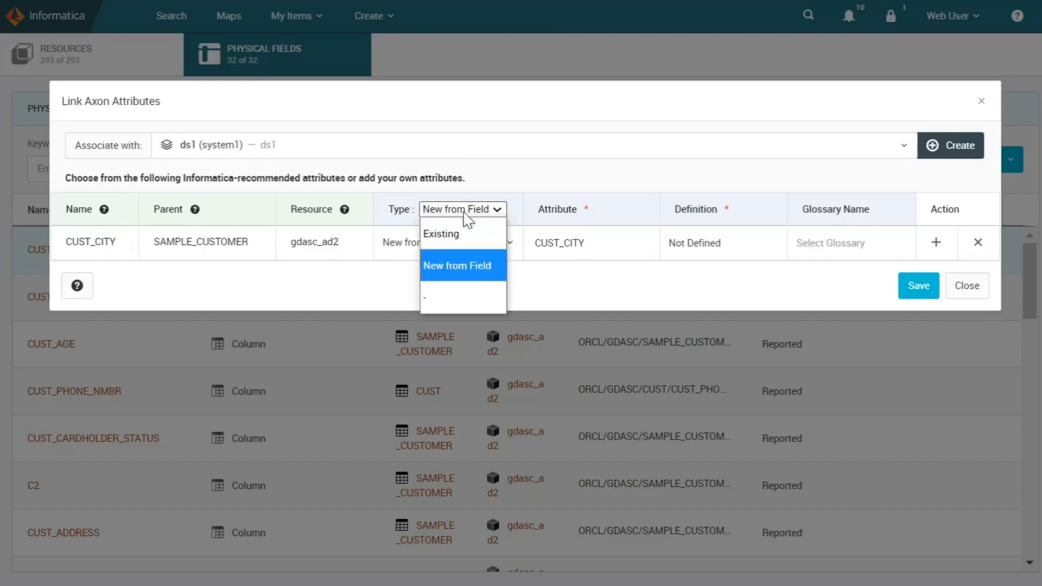
click(444, 239)
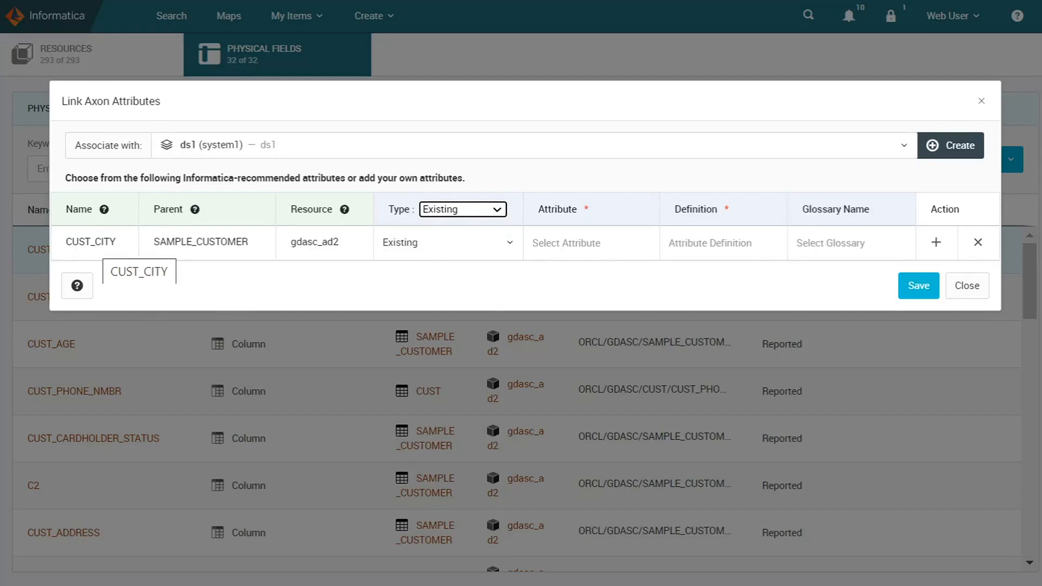
click(491, 210)
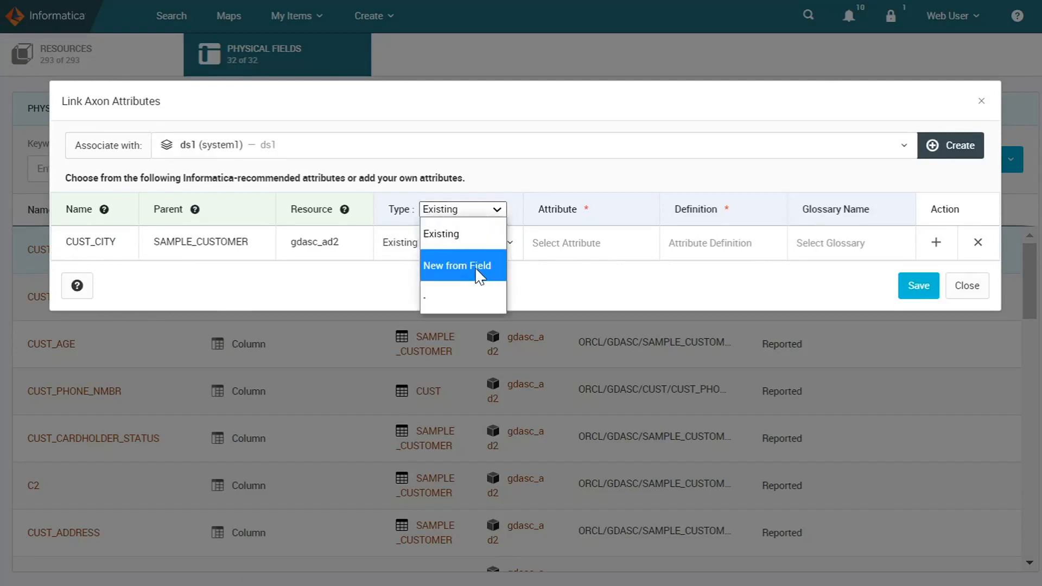
click(450, 267)
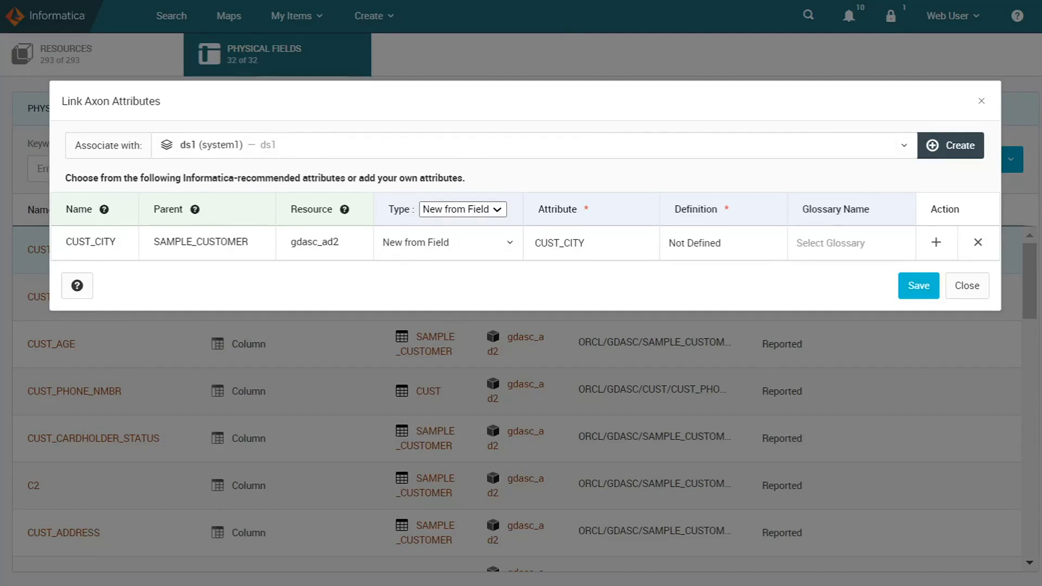
click(386, 245)
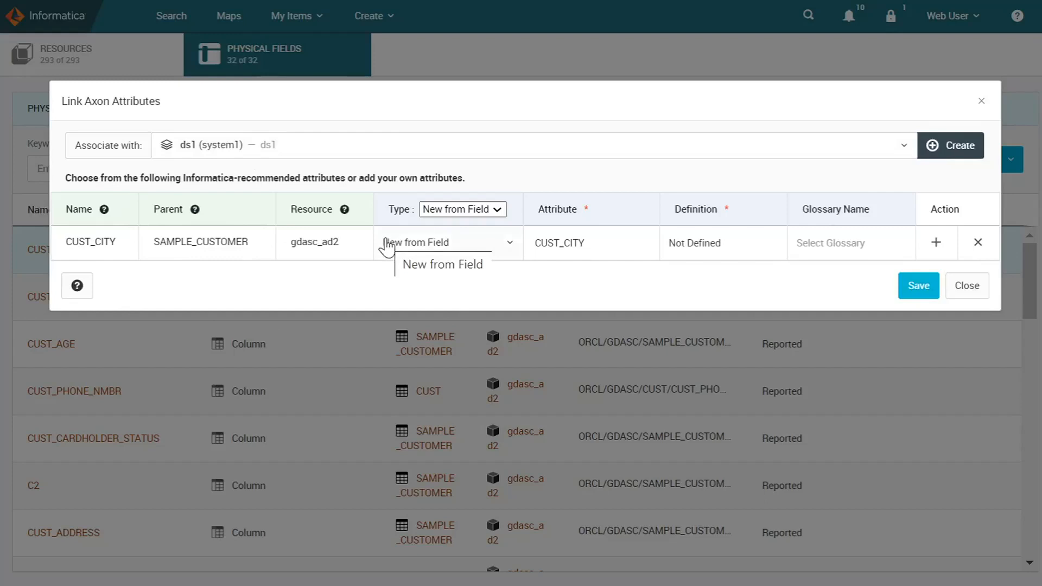
click(410, 254)
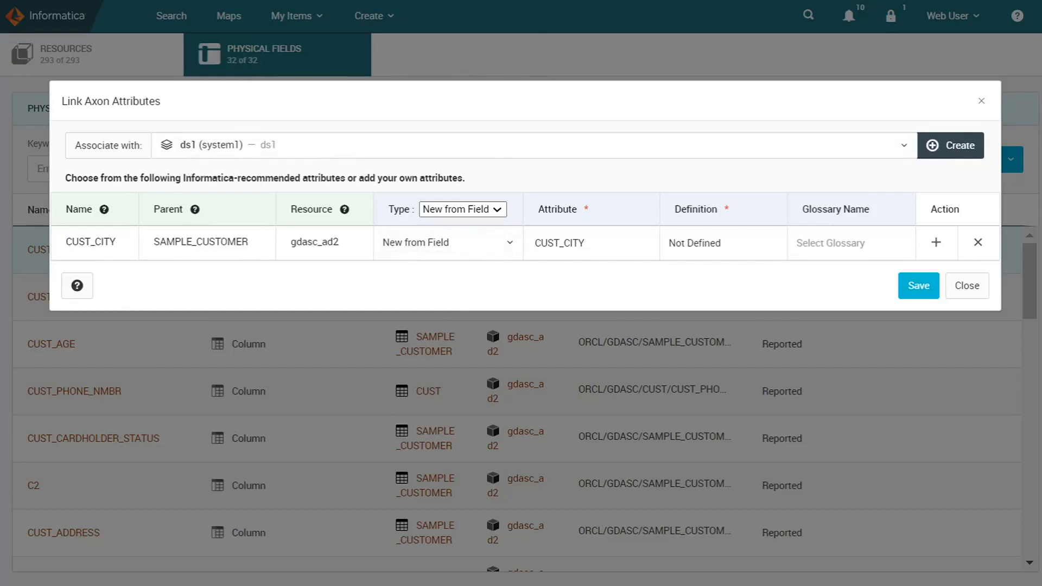
click(916, 294)
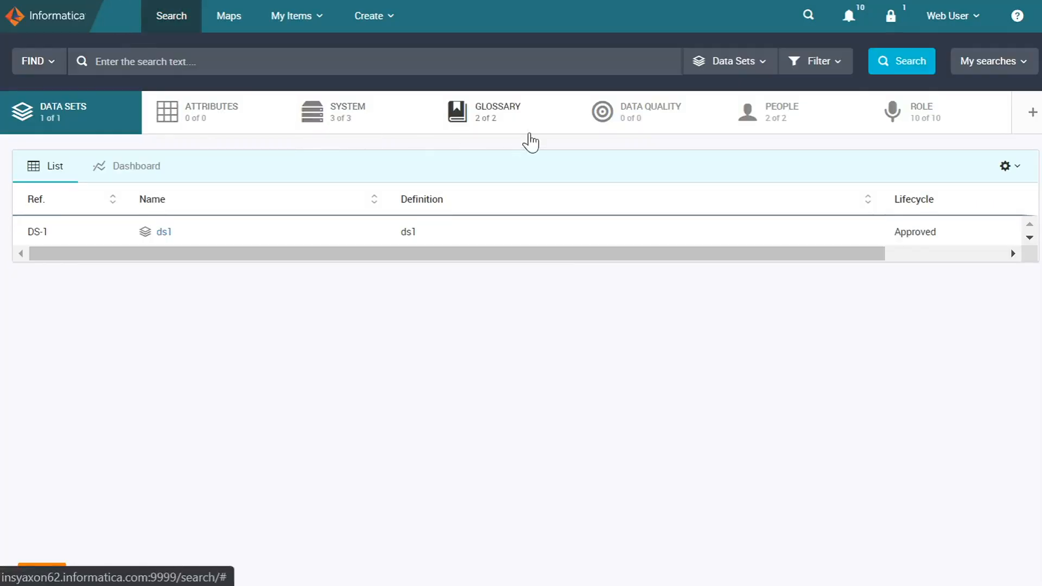
Open the ds1 data set in Axon and check its data attributes for the linked CUST_CITY field
click(529, 134)
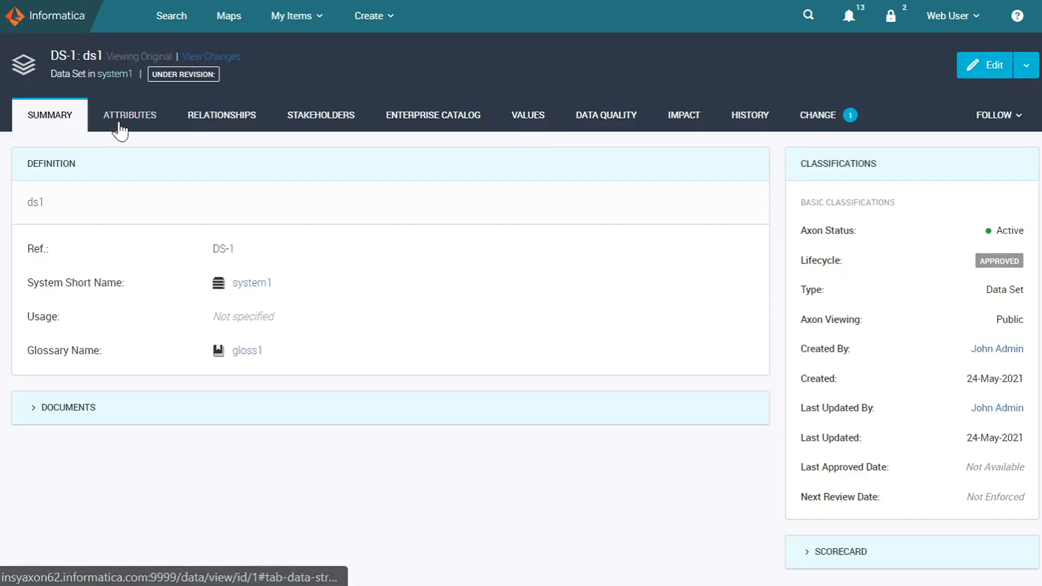
click(121, 129)
drag(284, 214, 30, 233)
click(200, 229)
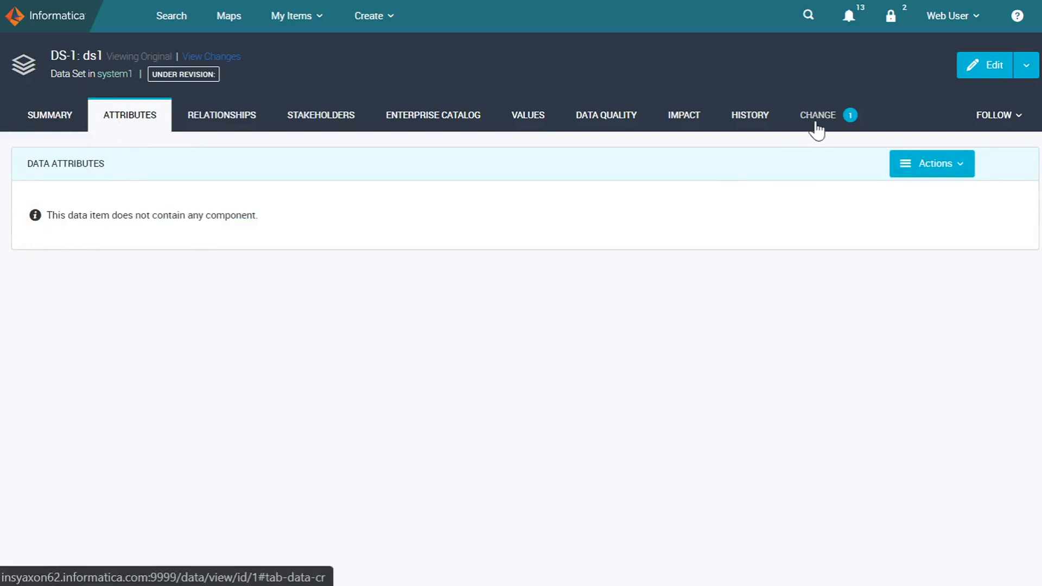
Open the ds1 data set's TEST_workflow_dataset change request and examine the CUST_CITY changes to review
click(819, 122)
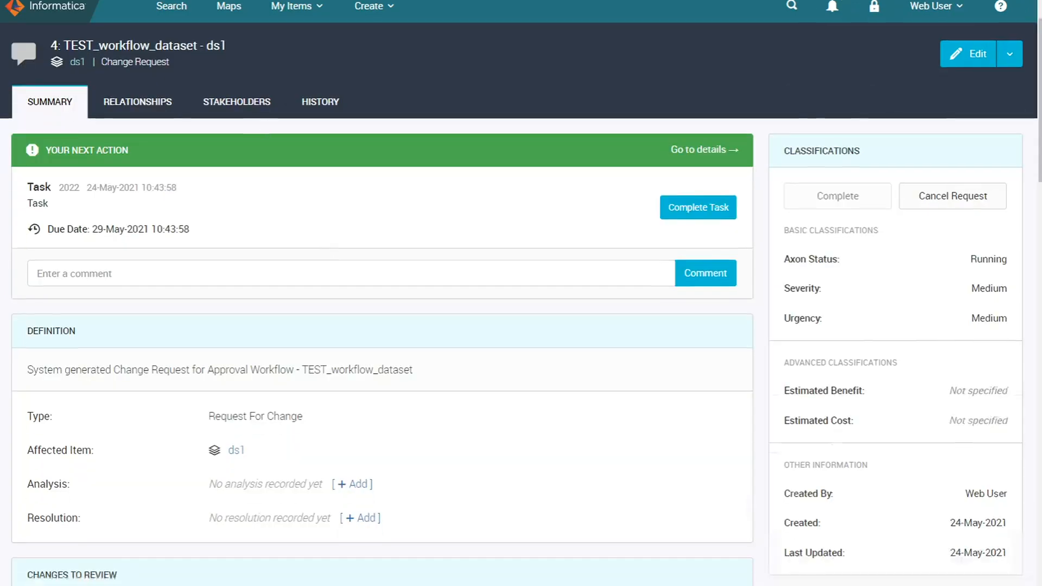
scroll(331, 274, down, 7)
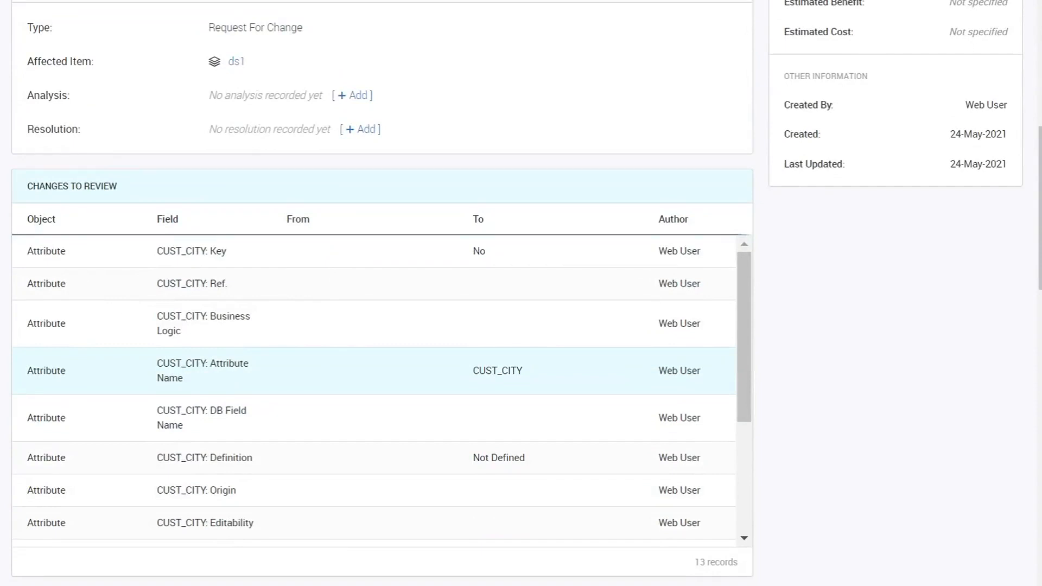
drag(26, 186, 142, 193)
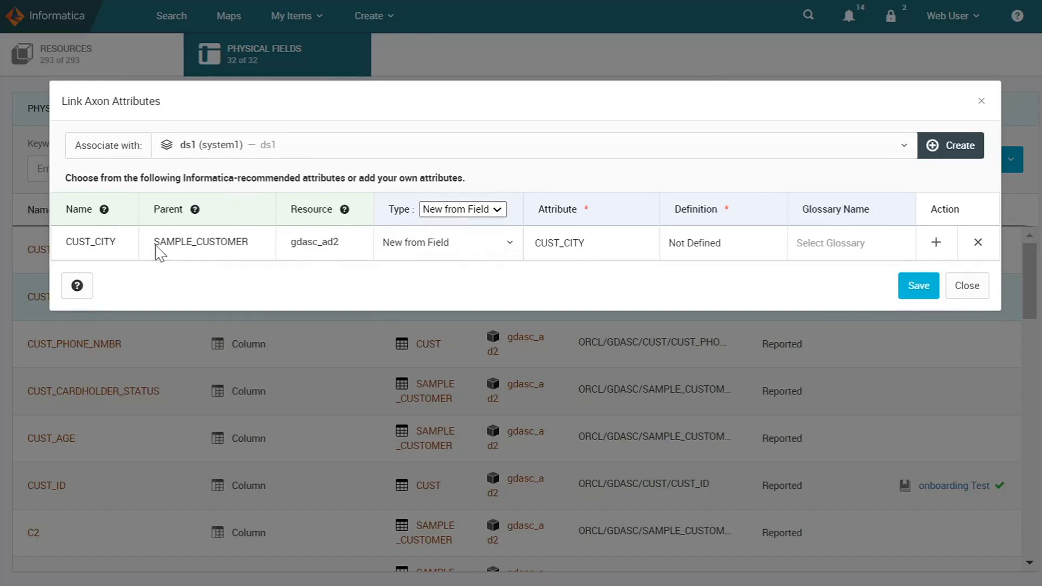
Try to save the CUST_CITY attribute link to the ds1 data set again and read the system's response
click(922, 288)
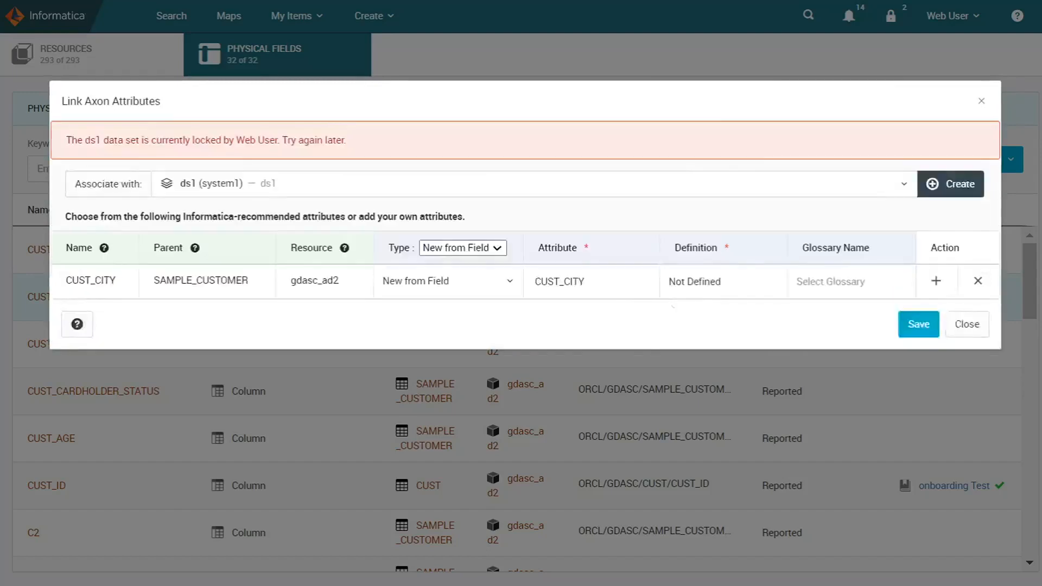
drag(82, 140, 285, 138)
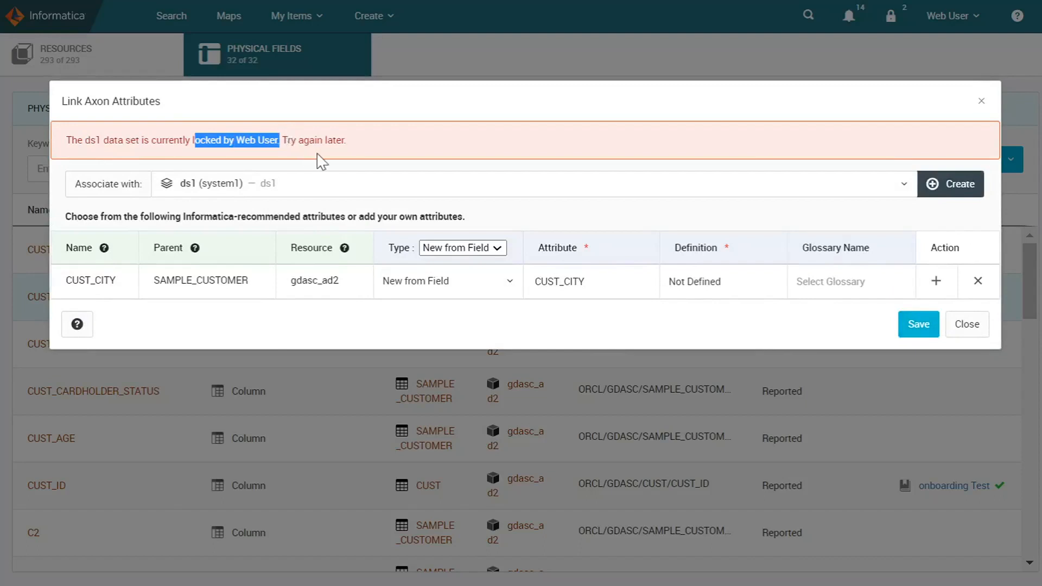
click(366, 146)
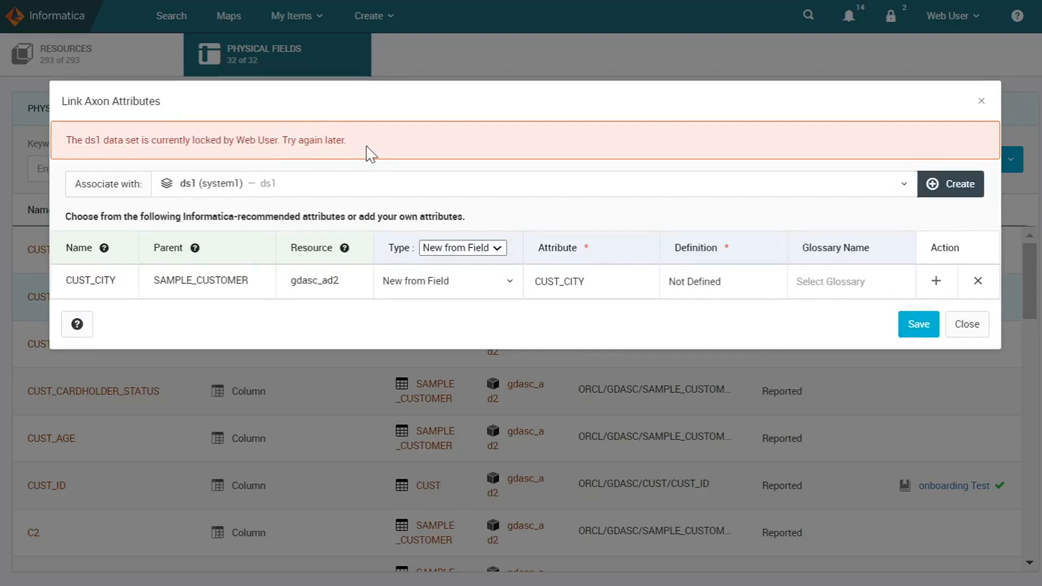